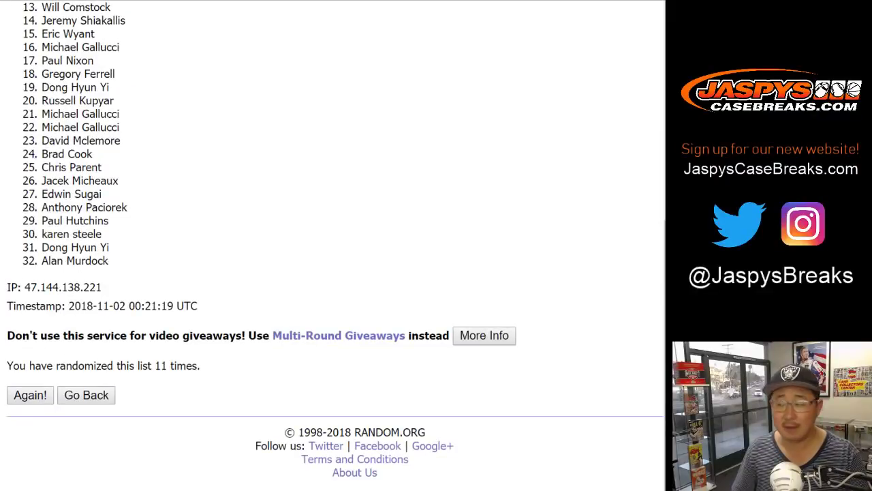
# Step: Copy the full randomized list of participant names and paste it into column A of the spreadsheet, starting at A1
pyautogui.scroll(6, 333, 245)
pyautogui.moveTo(42, 232); pyautogui.dragTo(109, 261)
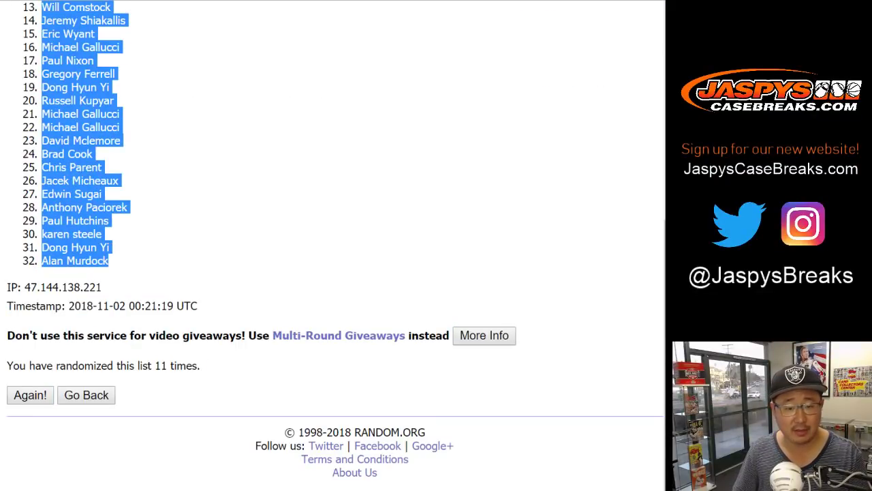
pyautogui.hotkey('ctrl', 'Tab')
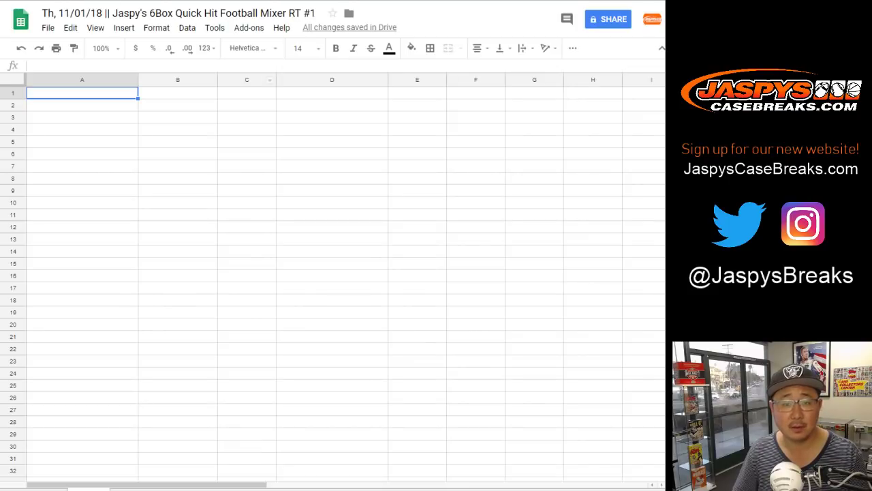
pyautogui.rightClick(87, 94)
pyautogui.click(117, 137)
# Step: Switch to the RANDOM.ORG List Randomizer holding the football team names and randomize the list once
pyautogui.hotkey('alt', 'Tab')
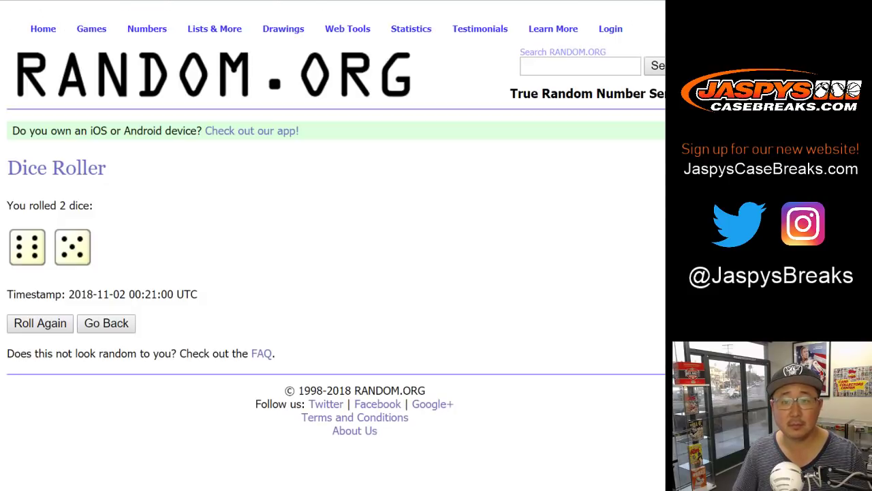
pyautogui.hotkey('ctrl', 'Tab')
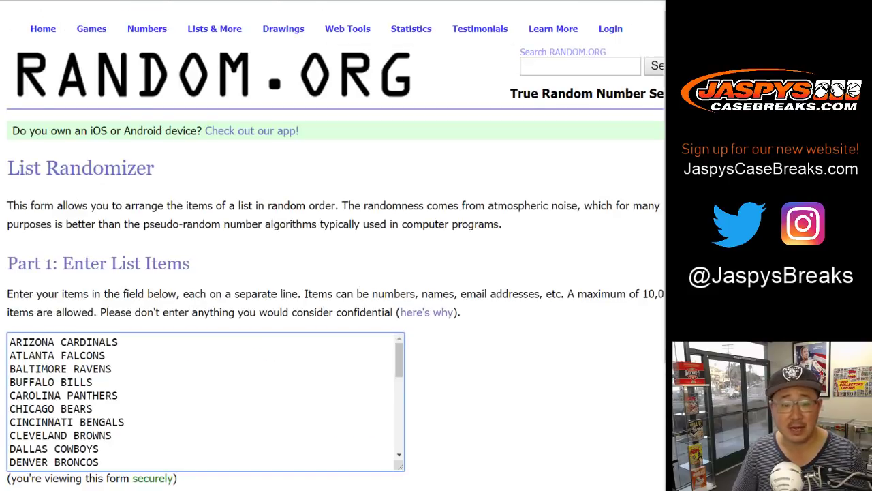
pyautogui.scroll(-3, 333, 245)
pyautogui.click(43, 395)
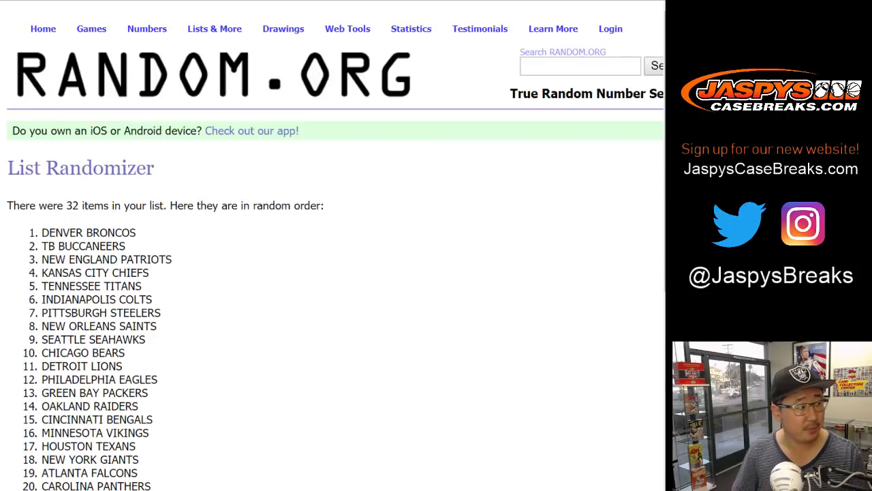
# Step: Randomize the team list again repeatedly until it has been randomized 11 times in total
pyautogui.scroll(-5, 332, 245)
pyautogui.click(30, 395)
pyautogui.scroll(-5, 332, 245)
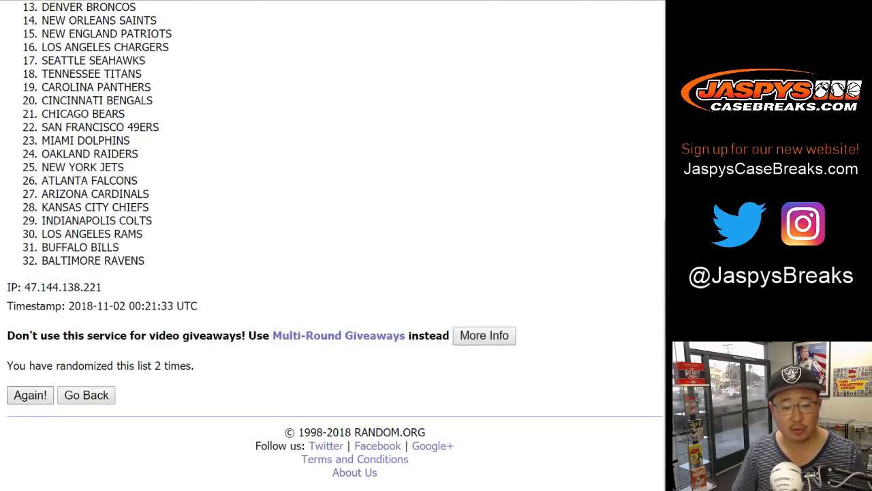
pyautogui.click(30, 395)
pyautogui.scroll(-5, 334, 245)
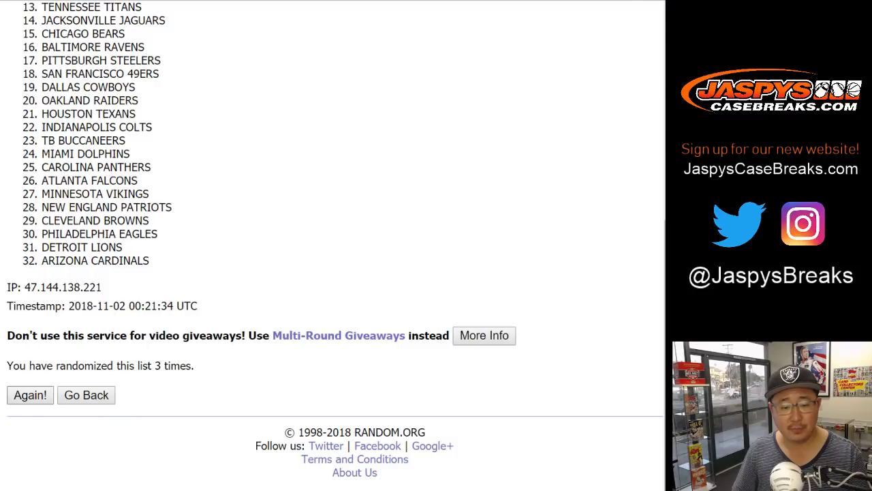
pyautogui.click(30, 394)
pyautogui.scroll(-5, 333, 245)
pyautogui.click(30, 395)
pyautogui.scroll(-5, 334, 245)
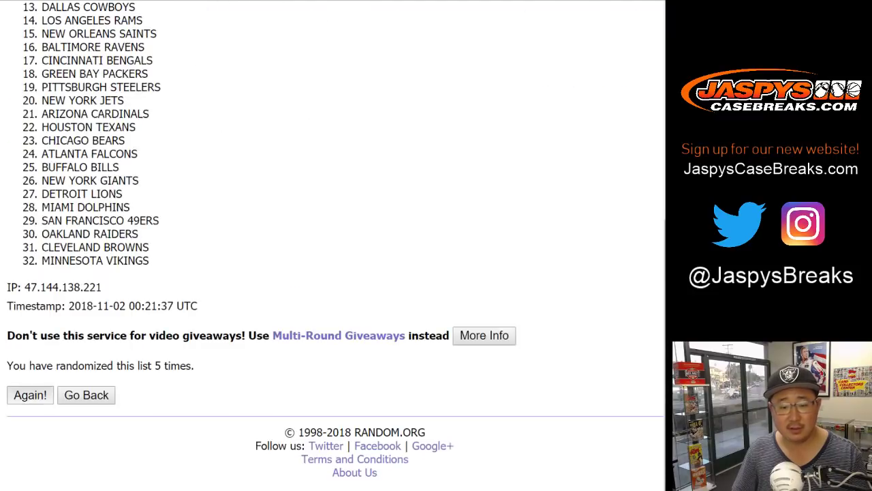
pyautogui.click(30, 396)
pyautogui.scroll(-5, 334, 246)
pyautogui.click(30, 394)
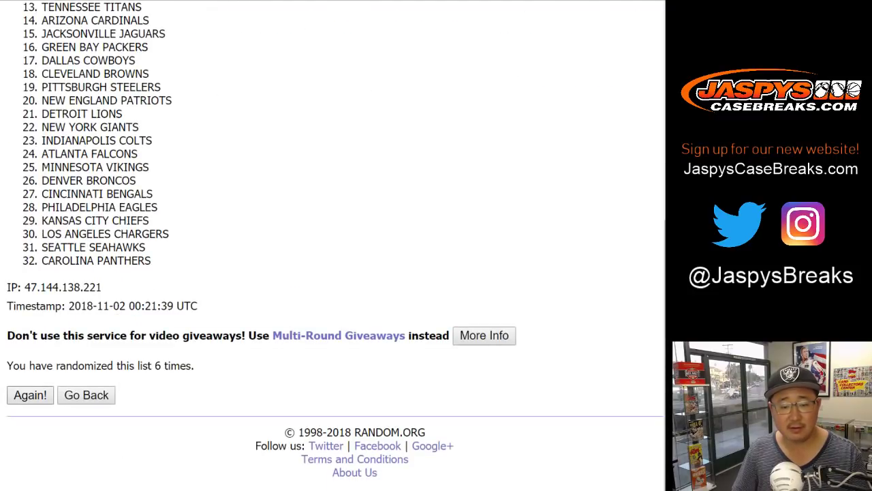
pyautogui.scroll(-5, 334, 245)
pyautogui.click(30, 394)
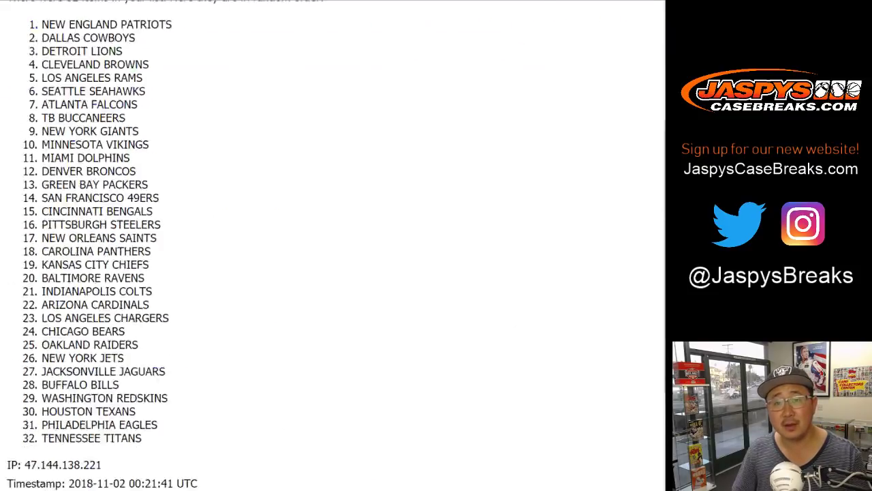
pyautogui.scroll(-5, 334, 245)
pyautogui.click(30, 394)
pyautogui.click(30, 394)
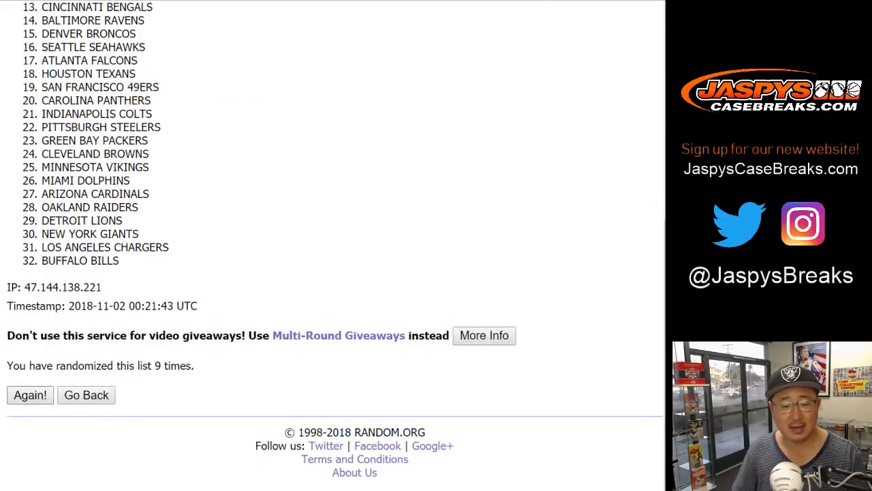
pyautogui.scroll(-5, 334, 245)
pyautogui.click(30, 395)
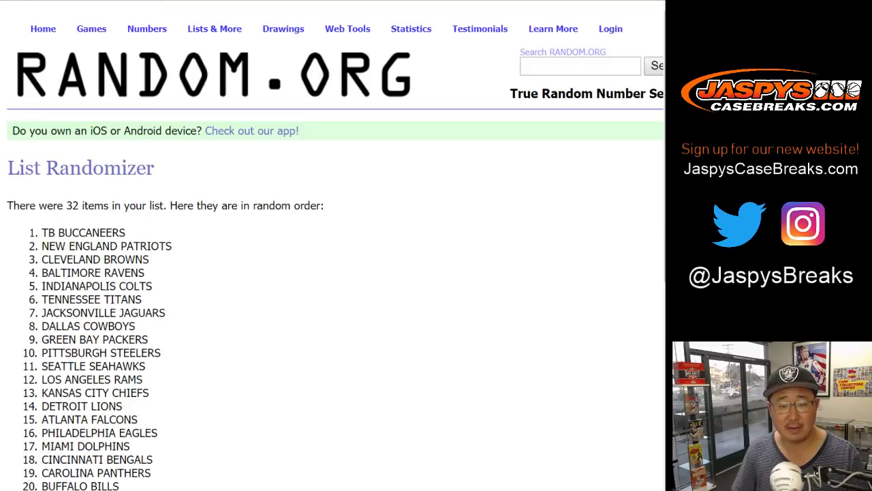
pyautogui.scroll(-5, 333, 245)
# Step: Copy all 32 randomized team names and paste them into column B of the spreadsheet, starting at B1
pyautogui.scroll(5, 334, 245)
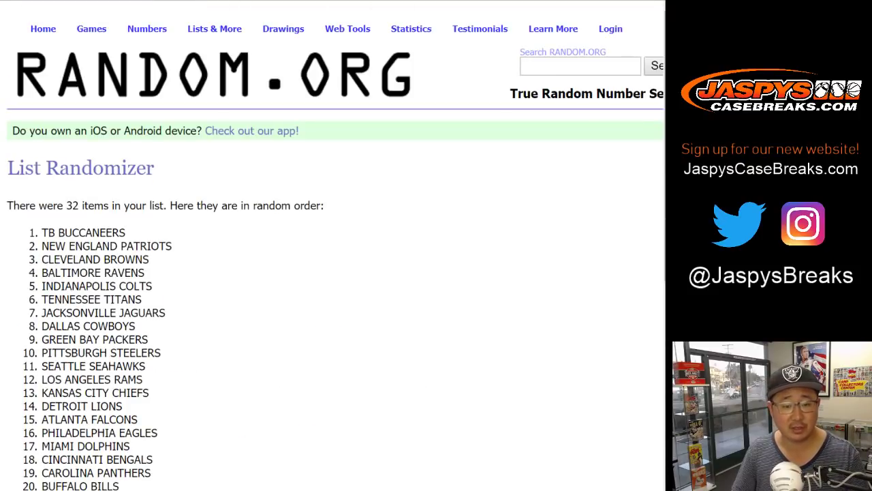
pyautogui.moveTo(42, 232); pyautogui.dragTo(124, 260)
pyautogui.hotkey('ctrl', 'c')
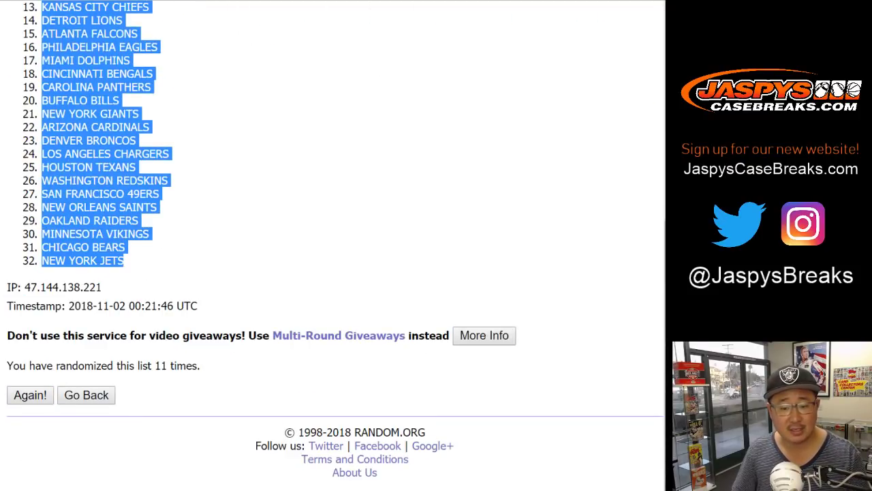
pyautogui.hotkey('ctrl', 'Tab')
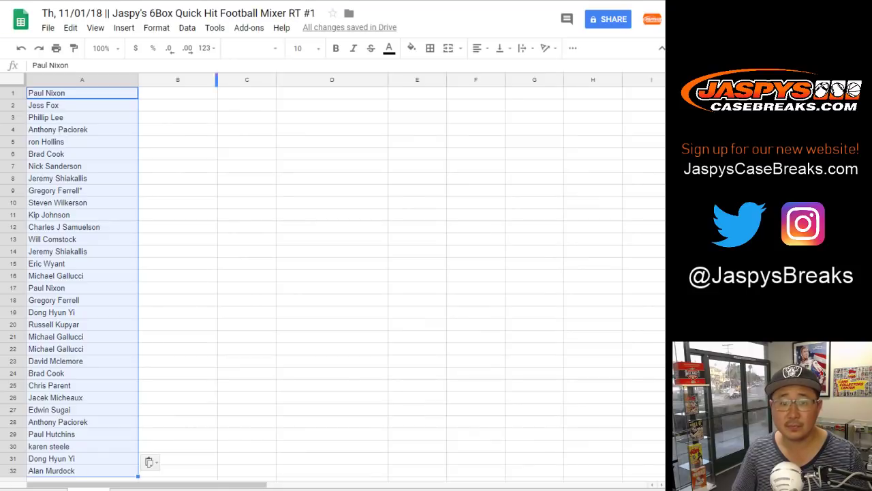
pyautogui.click(185, 91)
pyautogui.rightClick(185, 89)
pyautogui.click(214, 132)
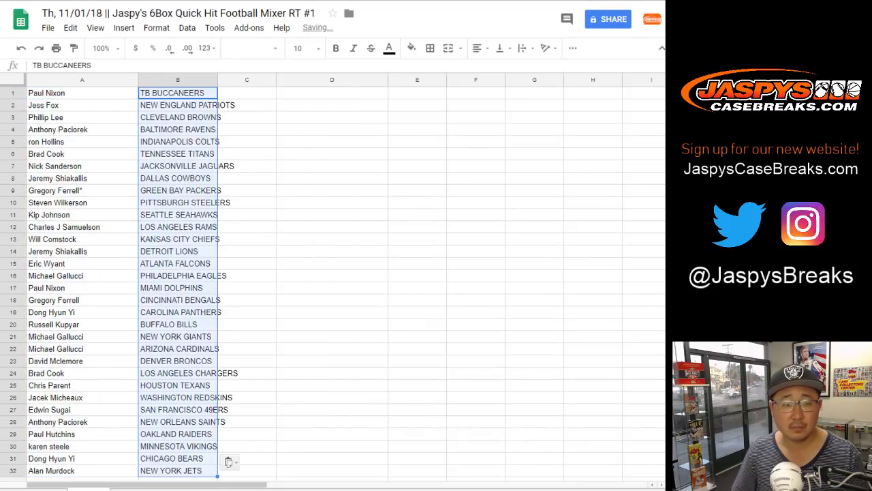
# Step: Format the whole sheet in Helvetica at size 13 and fit the column widths to their contents
pyautogui.click(14, 80)
pyautogui.click(253, 49)
pyautogui.click(268, 91)
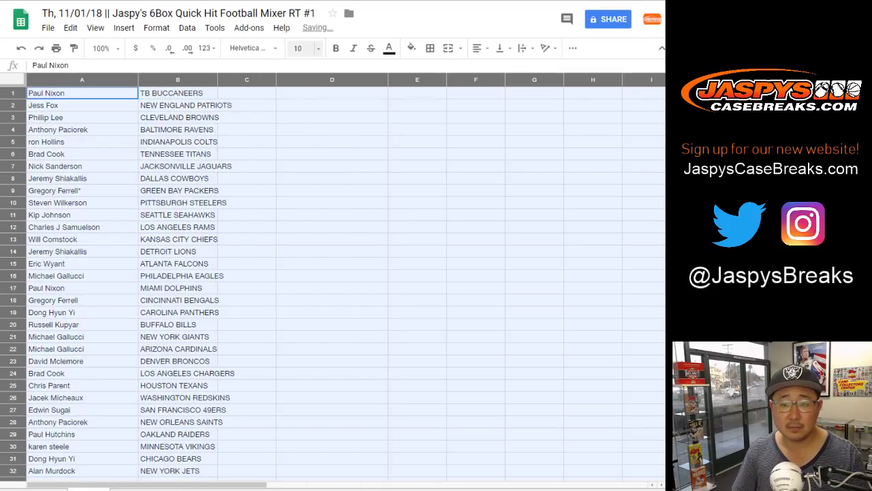
pyautogui.click(300, 47)
pyautogui.click(302, 178)
pyautogui.click(300, 48)
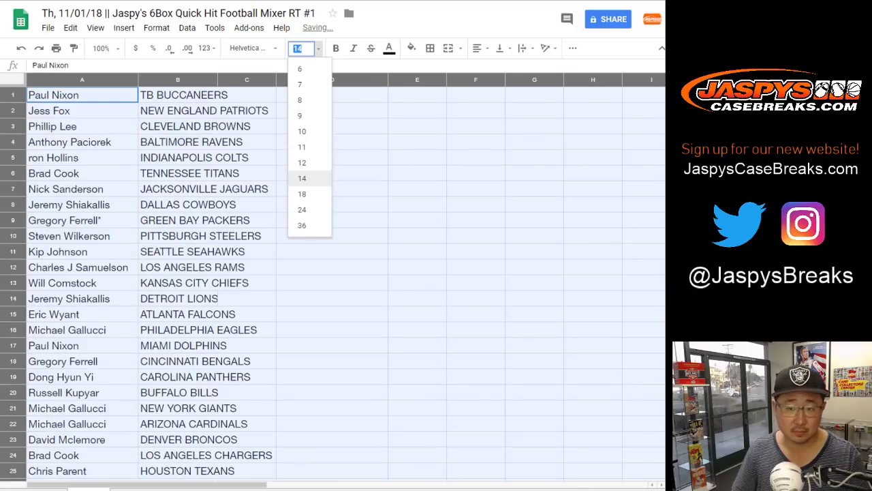
pyautogui.write('13')
pyautogui.press('Return')
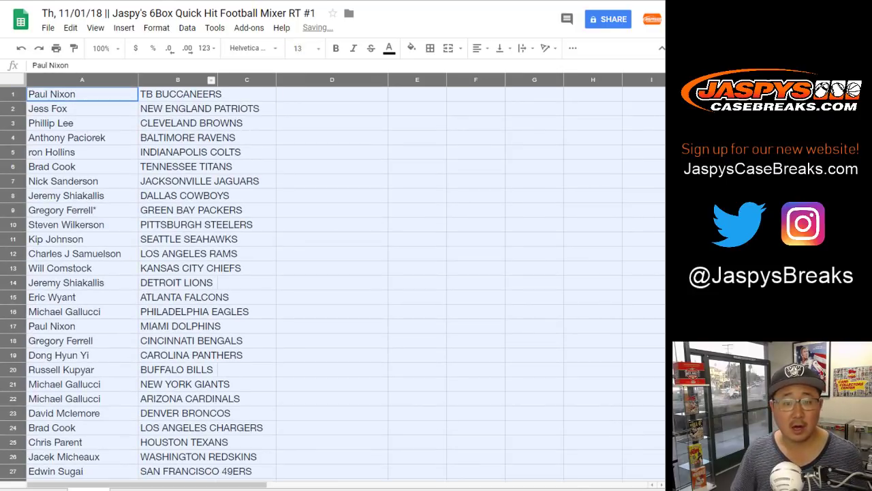
pyautogui.doubleClick(137, 79)
# Step: Go through the participant and team pairings one by one, highlighting each row from row 2 to row 32
pyautogui.click(13, 109)
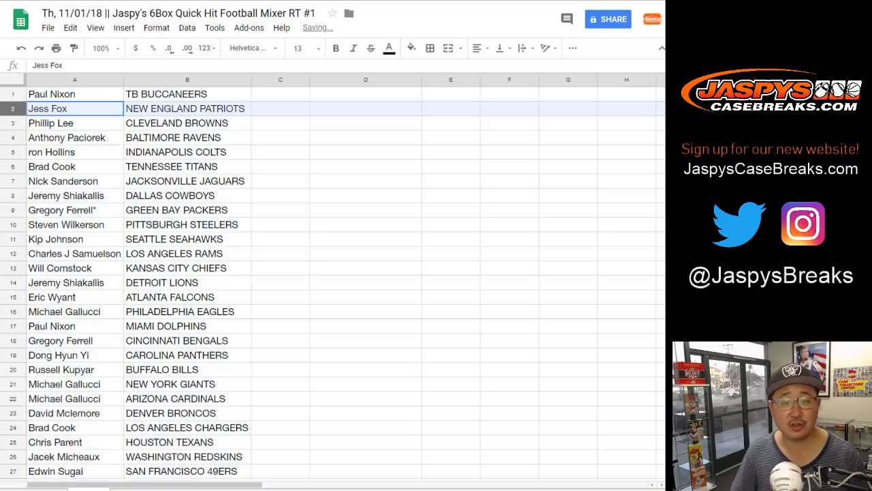
pyautogui.click(13, 123)
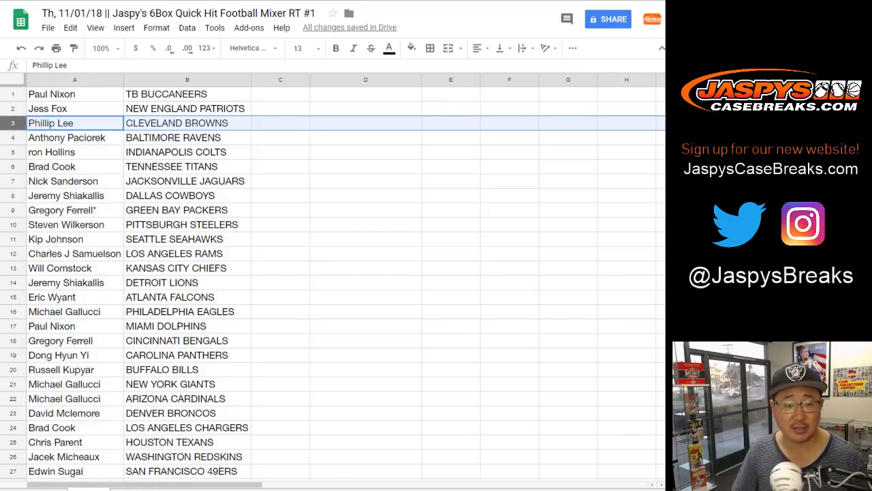
pyautogui.click(13, 138)
pyautogui.click(12, 152)
pyautogui.click(12, 166)
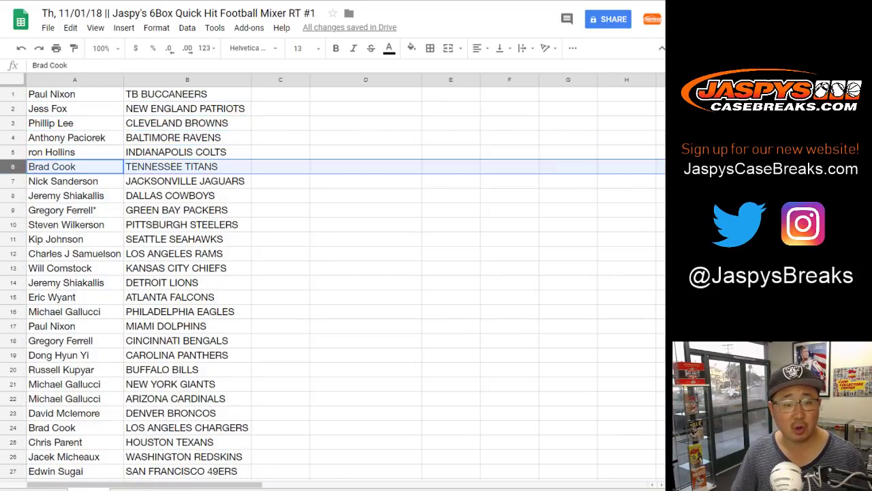
pyautogui.click(12, 180)
pyautogui.click(13, 195)
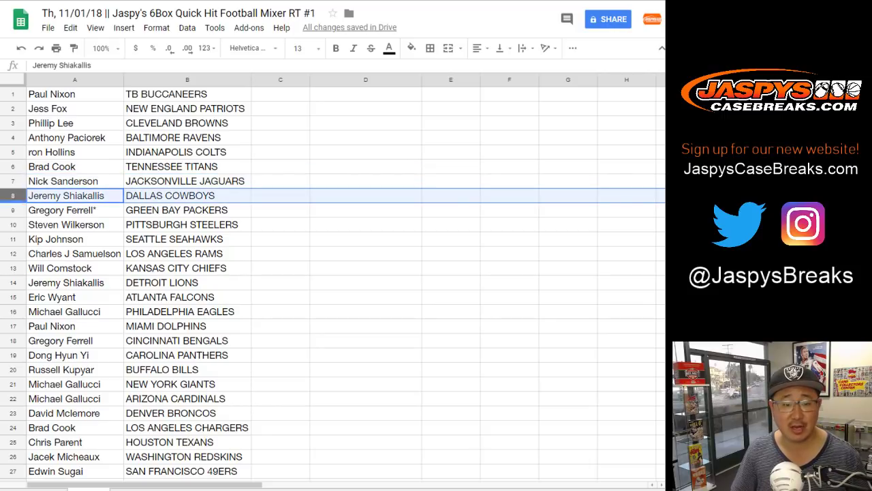
pyautogui.click(12, 210)
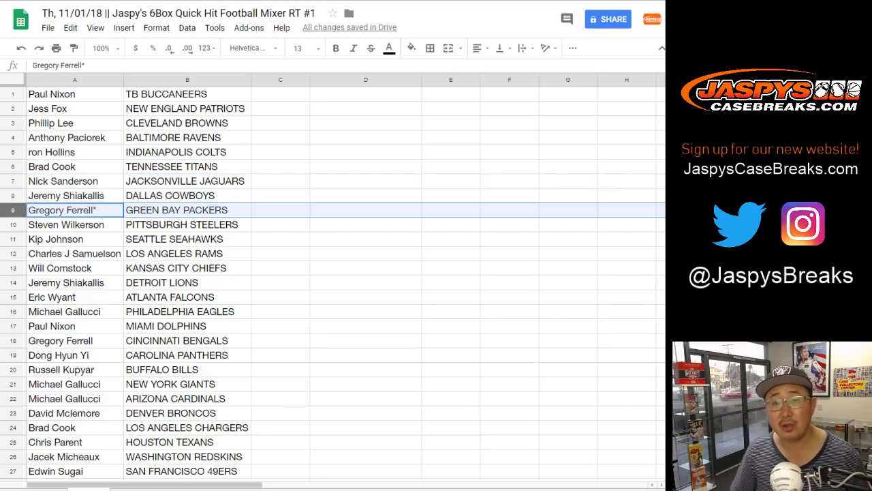
pyautogui.scroll(-1, 12, 210)
pyautogui.scroll(-1, 12, 181)
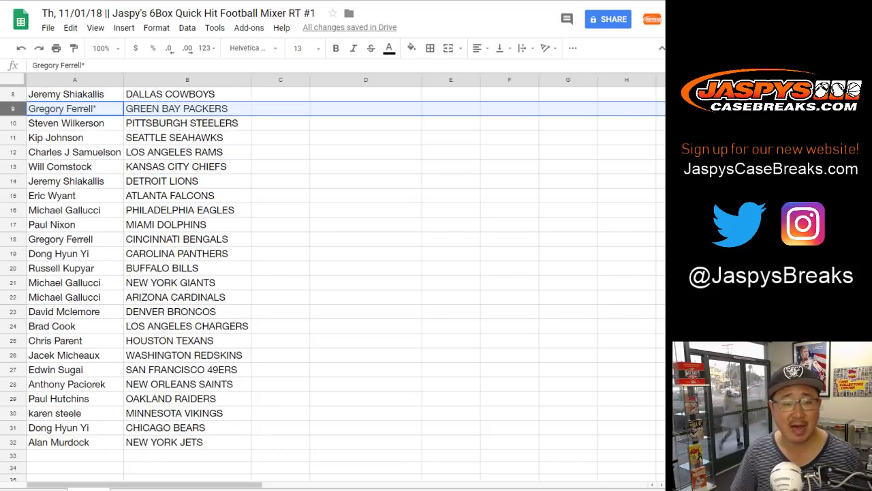
pyautogui.click(12, 123)
pyautogui.click(12, 138)
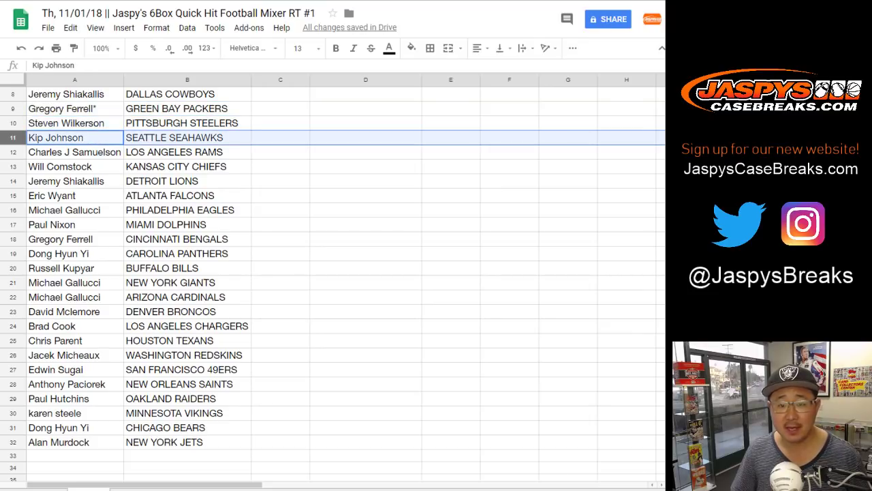
pyautogui.click(12, 152)
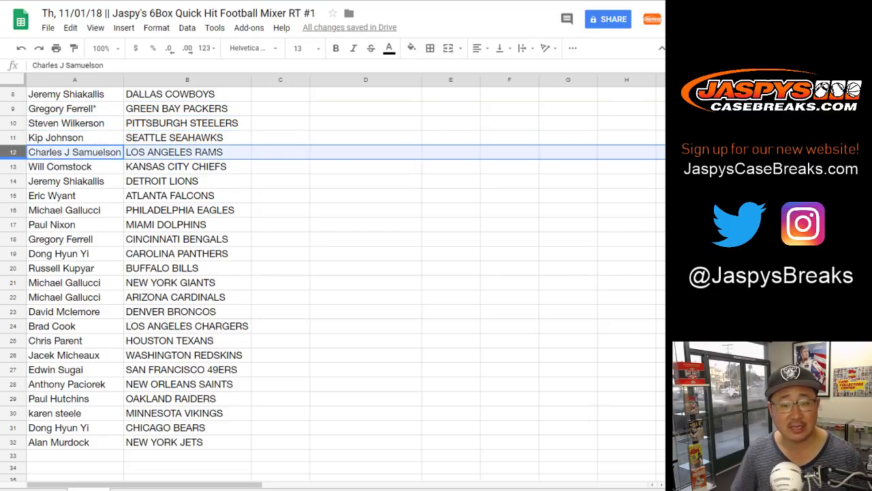
pyautogui.click(12, 167)
pyautogui.scroll(-1, 13, 166)
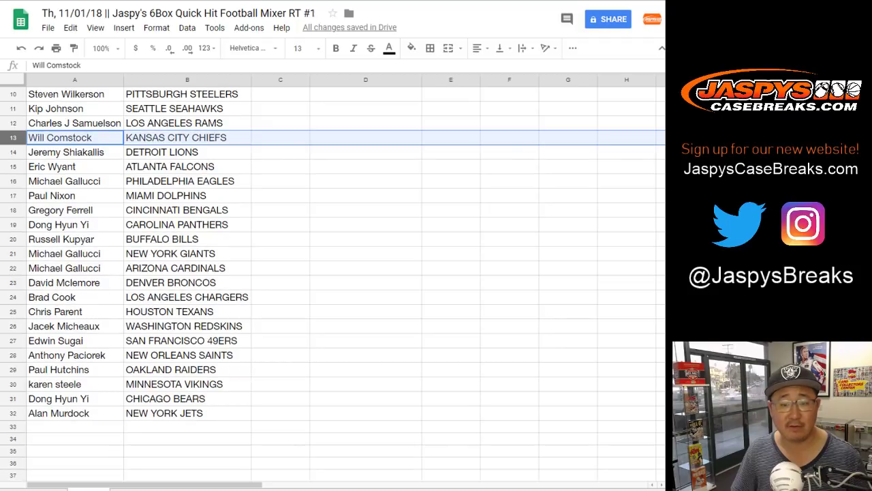
pyautogui.click(12, 152)
pyautogui.click(12, 167)
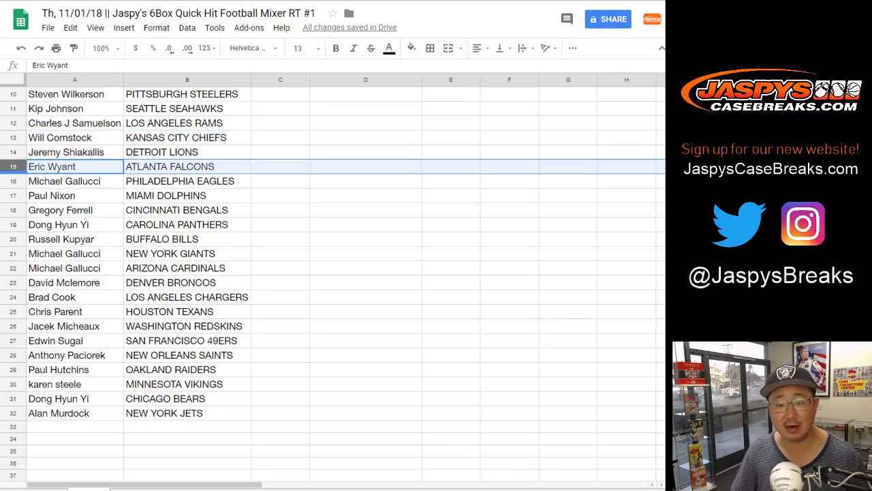
pyautogui.click(13, 182)
pyautogui.scroll(-2, 12, 181)
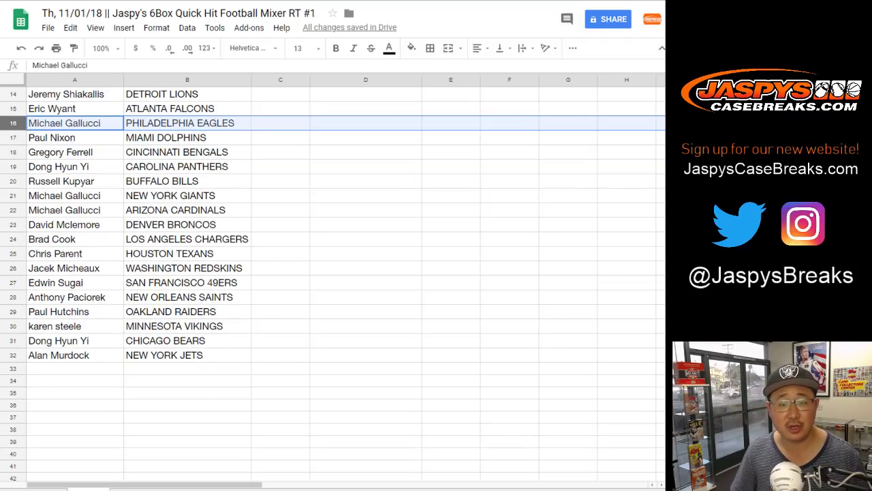
pyautogui.click(12, 138)
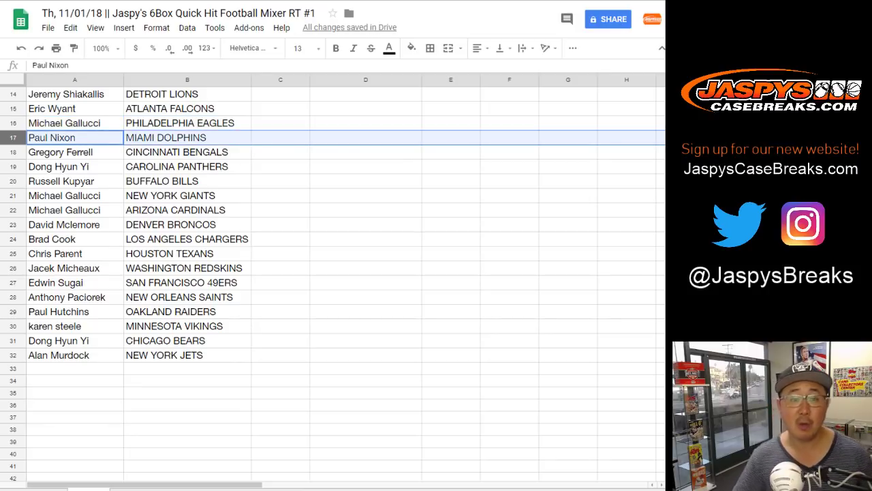
pyautogui.click(12, 152)
pyautogui.click(13, 167)
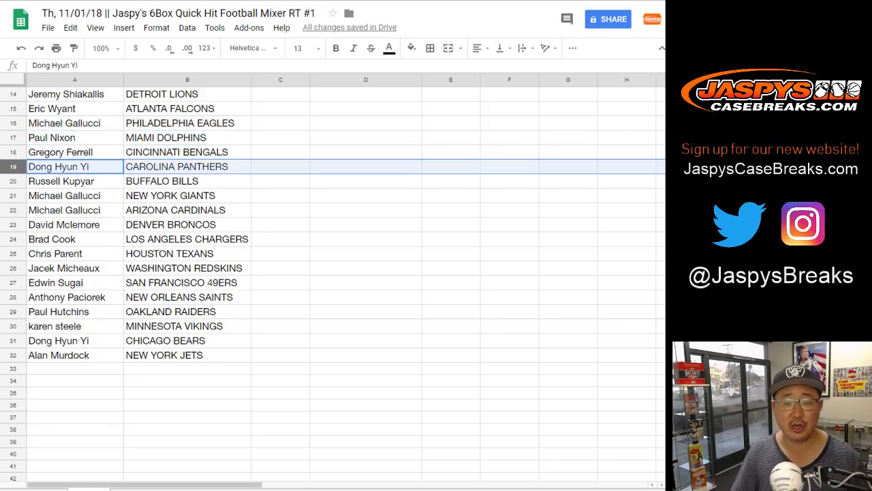
pyautogui.click(12, 181)
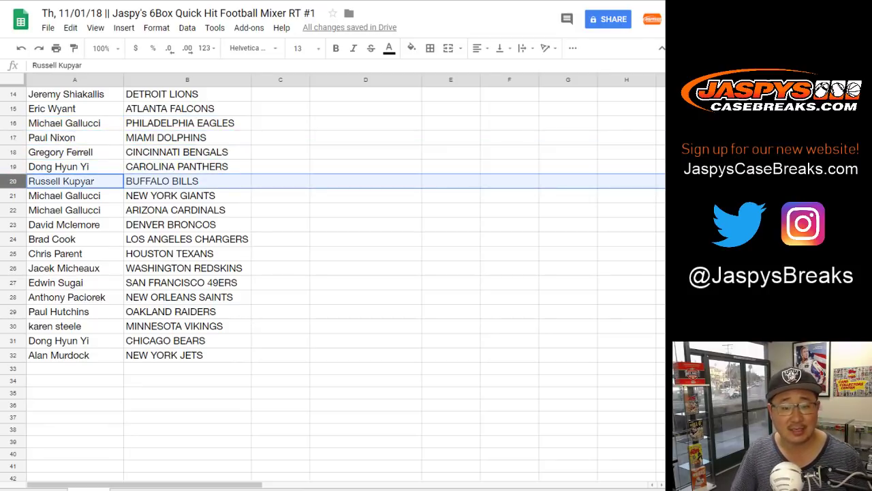
pyautogui.moveTo(13, 196); pyautogui.dragTo(13, 210)
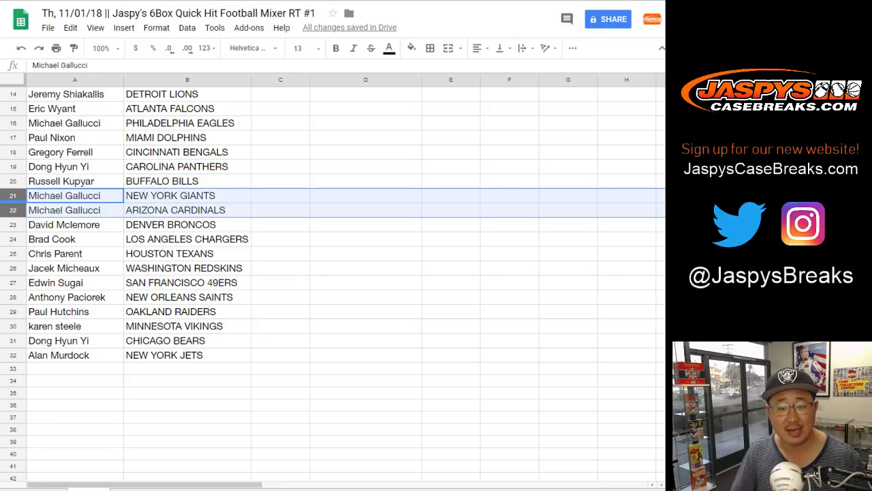
pyautogui.click(12, 225)
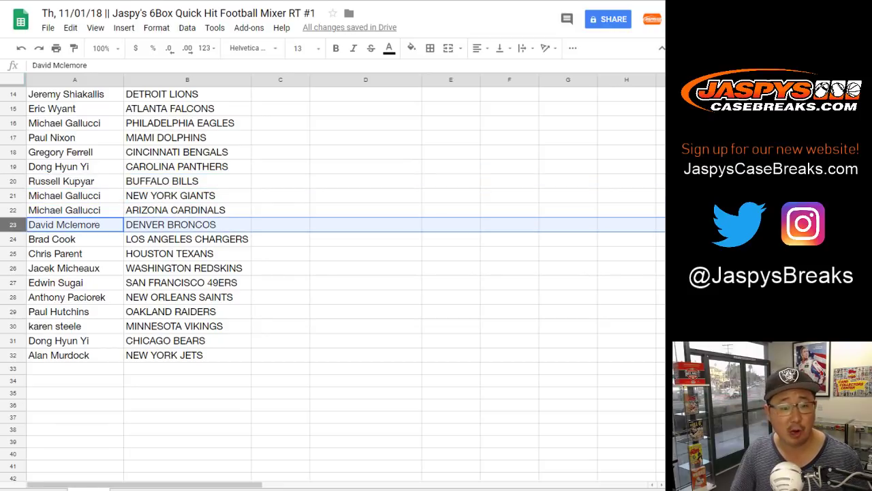
pyautogui.click(13, 239)
pyautogui.click(12, 253)
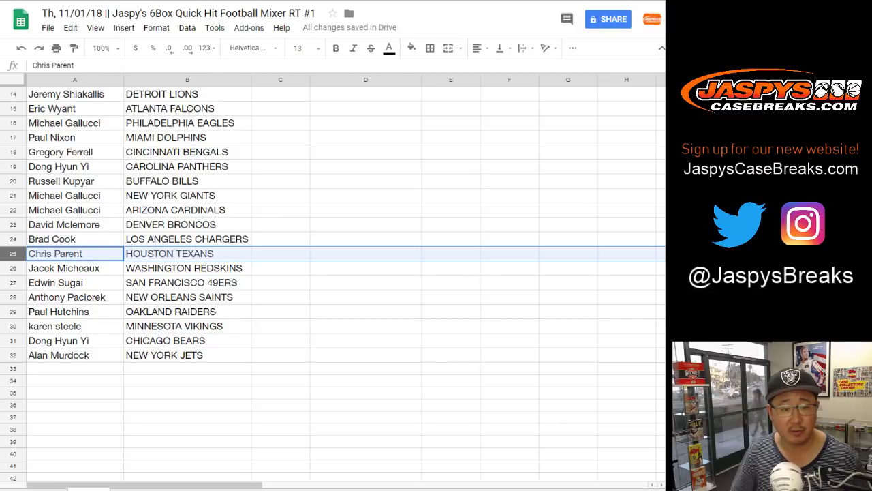
pyautogui.click(13, 268)
pyautogui.click(12, 283)
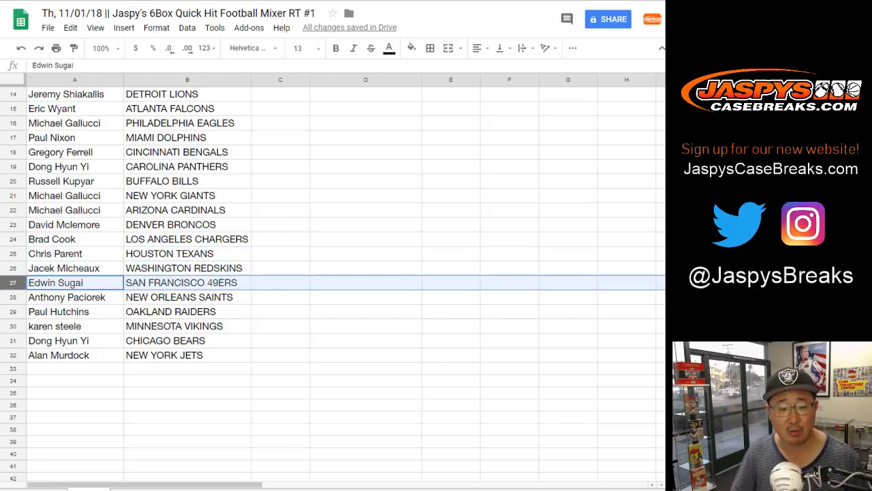
pyautogui.click(12, 297)
pyautogui.scroll(-1, 12, 297)
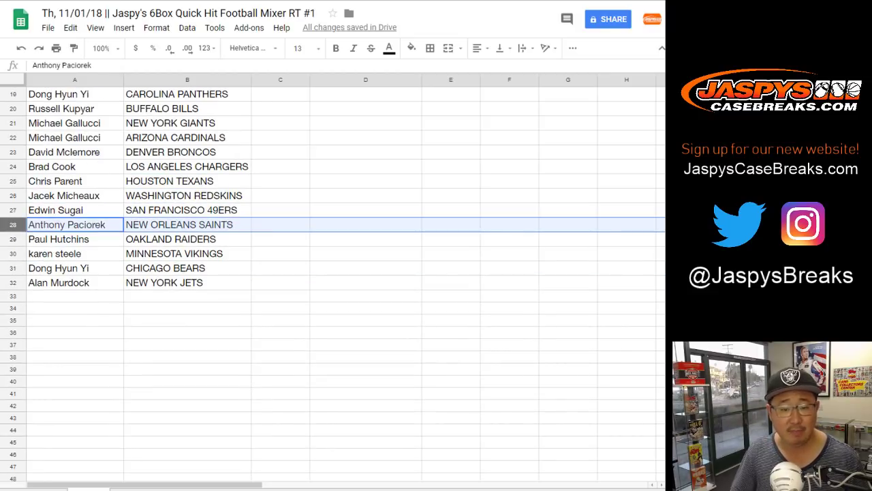
pyautogui.click(12, 239)
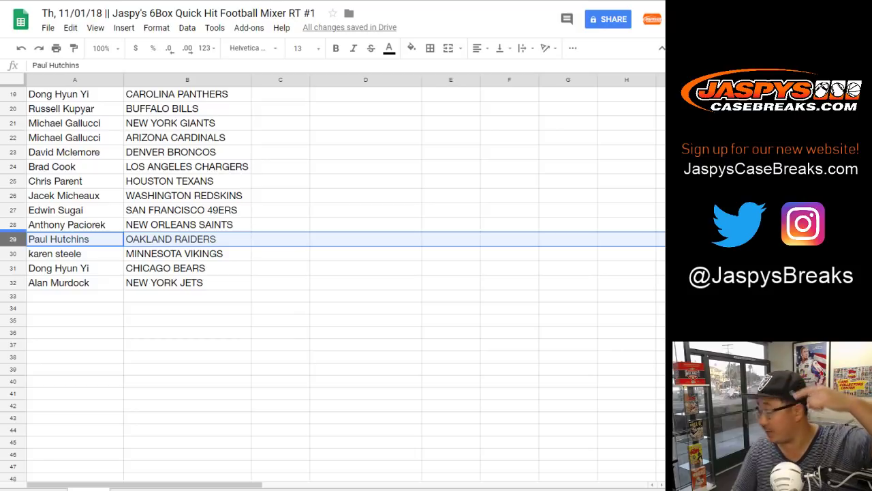
pyautogui.click(12, 253)
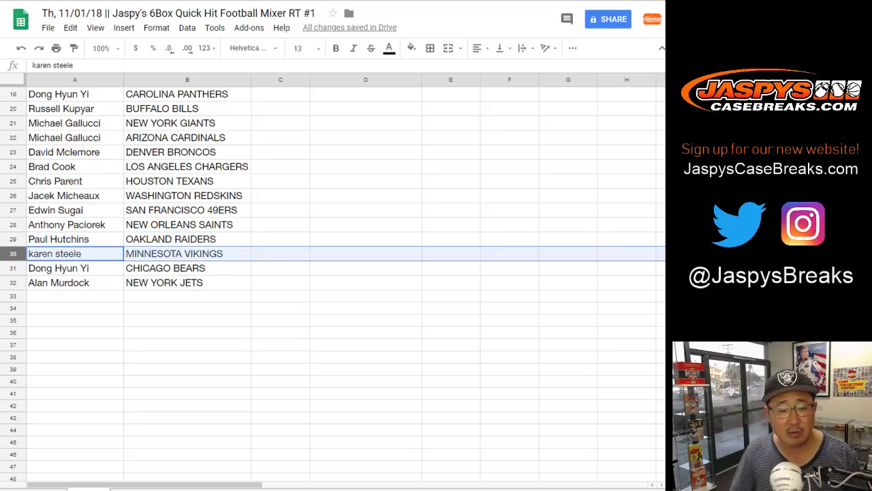
pyautogui.click(12, 269)
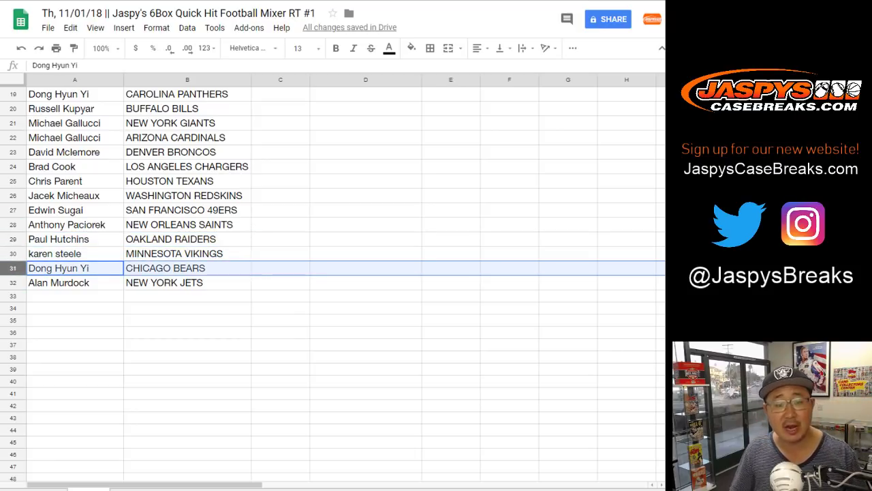
pyautogui.click(12, 283)
# Step: Sort the whole sheet alphabetically from A to Z by the team names in column B
pyautogui.scroll(5, 12, 283)
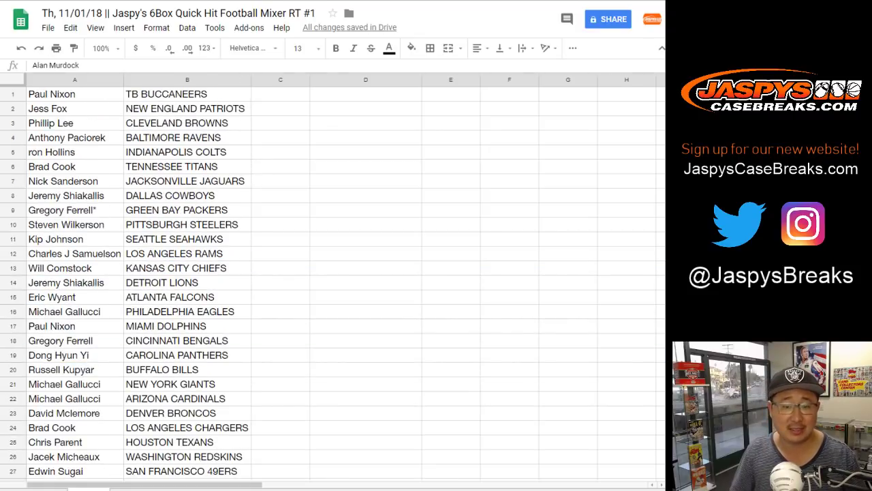
pyautogui.click(188, 80)
pyautogui.click(187, 27)
pyautogui.click(218, 48)
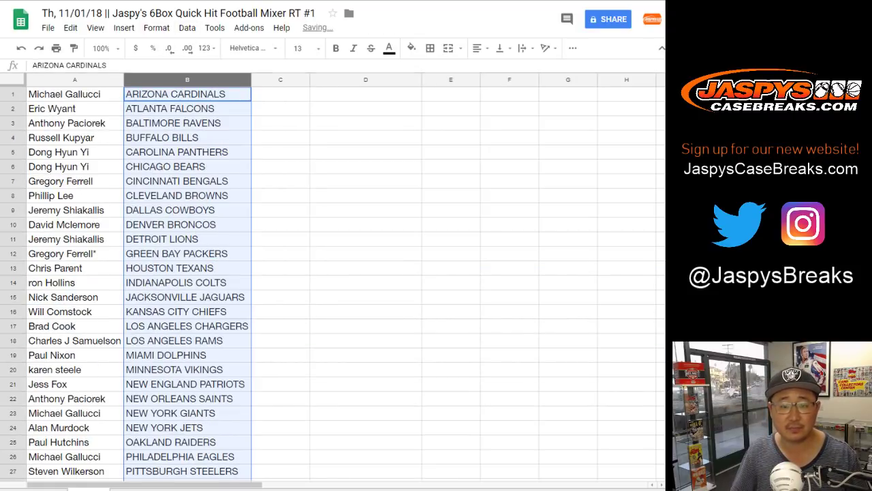
# Step: Apply borders to all cells in A1:B32 and center their contents horizontally
pyautogui.click(75, 94)
pyautogui.scroll(-3, 171, 307)
pyautogui.keyDown('shift'); pyautogui.click(187, 443); pyautogui.keyUp('shift')
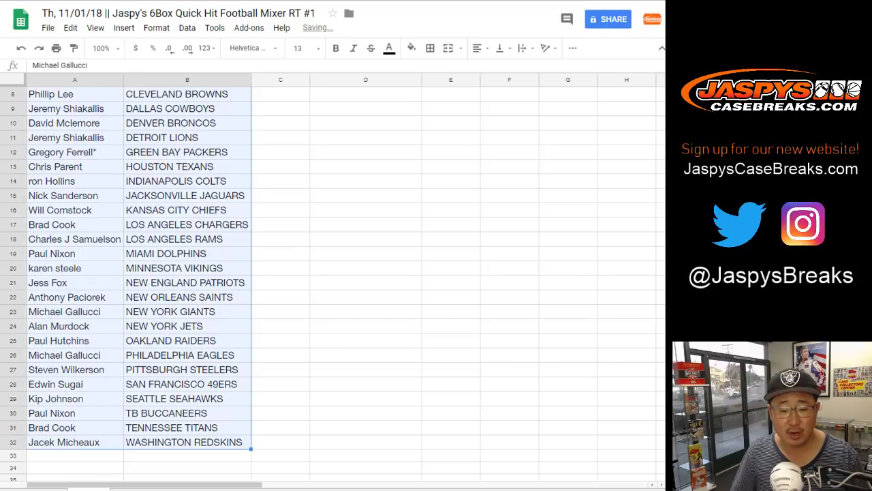
pyautogui.scroll(3, 187, 444)
pyautogui.click(430, 47)
pyautogui.click(436, 73)
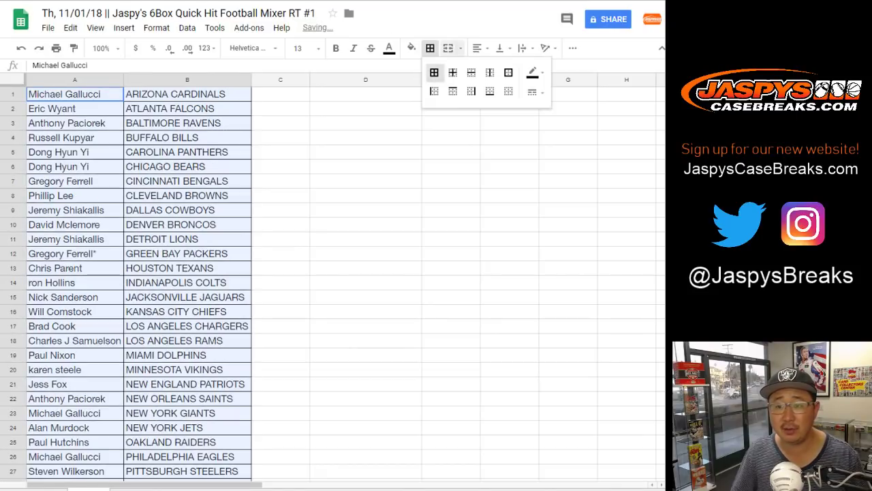
pyautogui.click(477, 48)
pyautogui.click(498, 68)
# Step: Set the sheet's zoom level to 85%
pyautogui.click(100, 48)
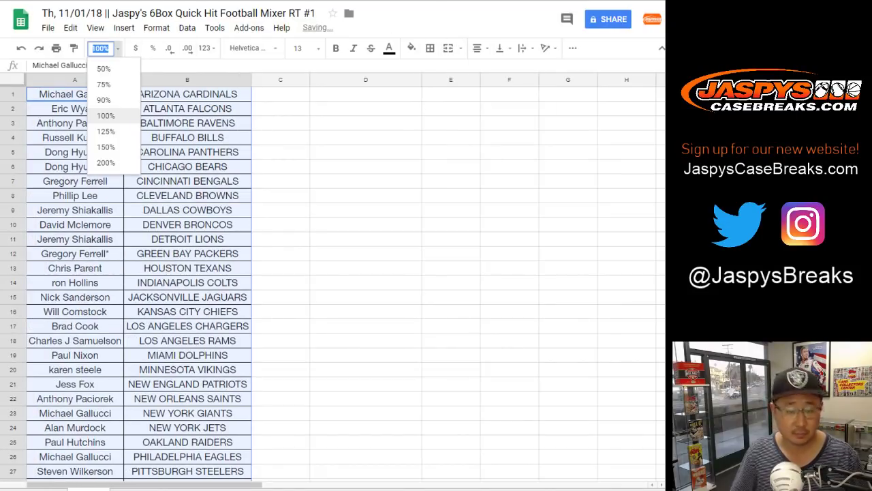
pyautogui.write('85')
pyautogui.press('Return')
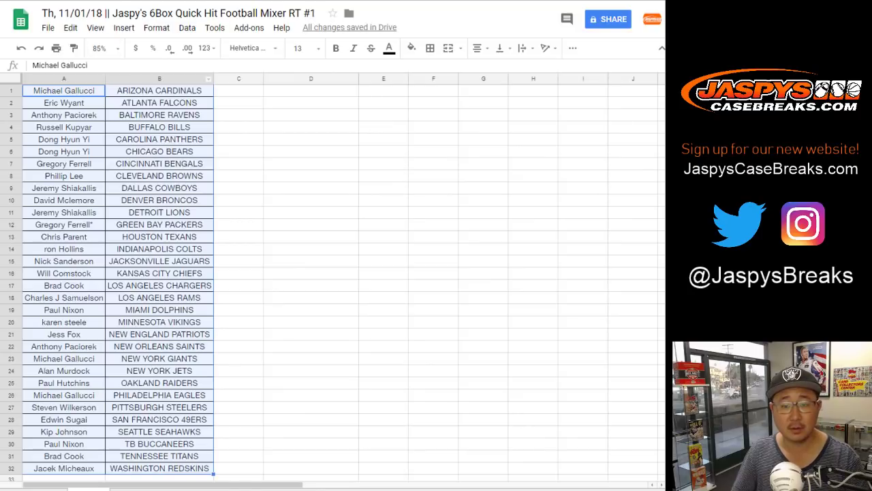
# Step: Clear the range selection and point out the Green Bay Packers pairing in row 12
pyautogui.click(64, 90)
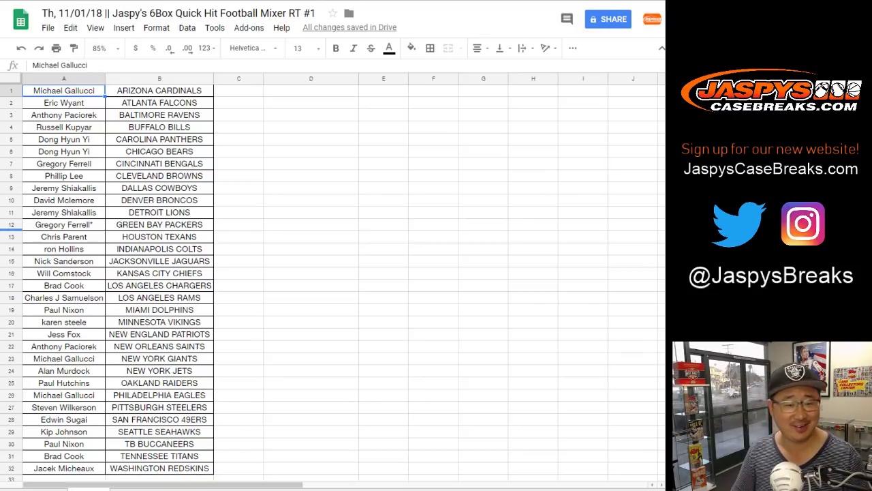
pyautogui.click(11, 225)
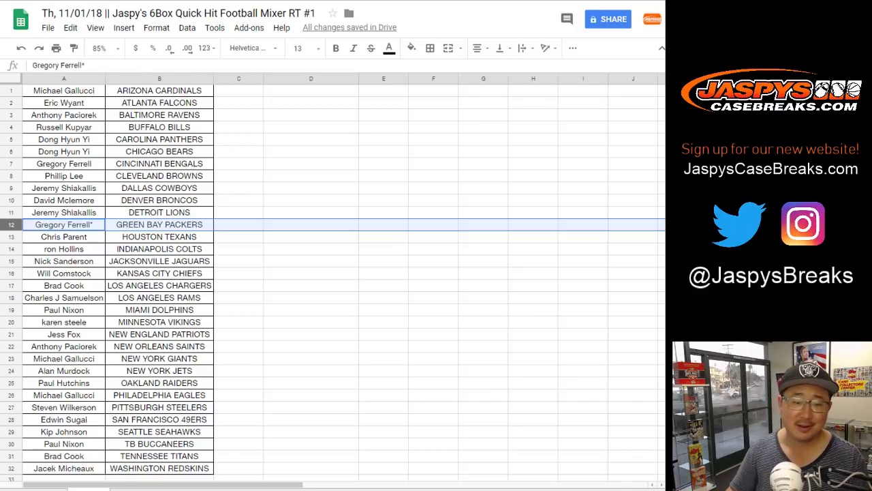
pyautogui.click(64, 225)
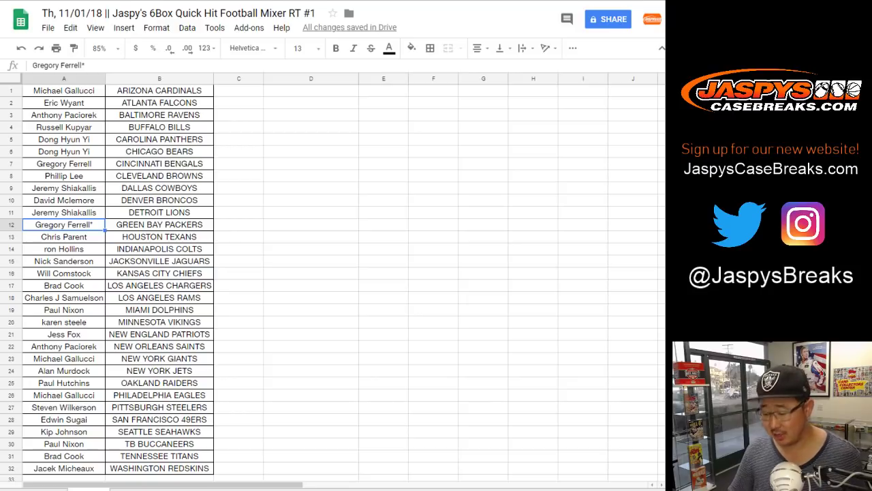
# Step: Switch to the football mixer's product page and examine the 2015 Topps High Tek and 2014 Topps Turkey Red entries in the box list
pyautogui.hotkey('ctrl', 'Tab')
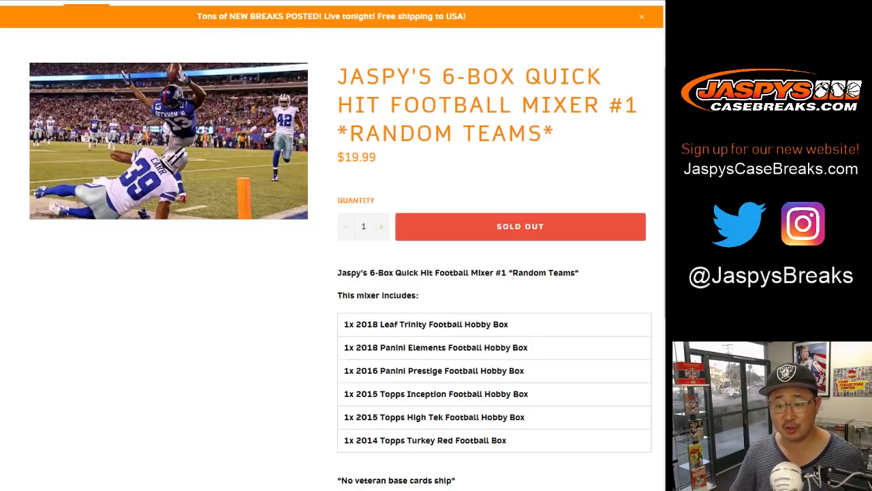
pyautogui.moveTo(507, 440); pyautogui.dragTo(367, 418)
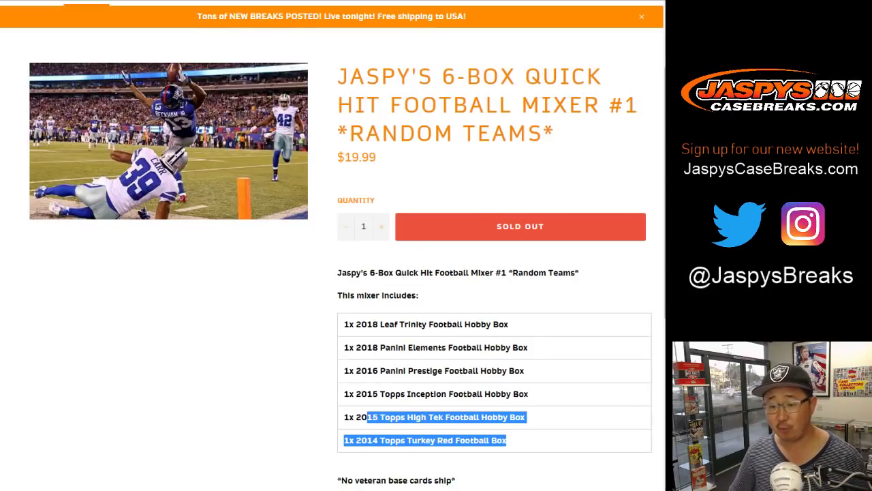
pyautogui.click(367, 417)
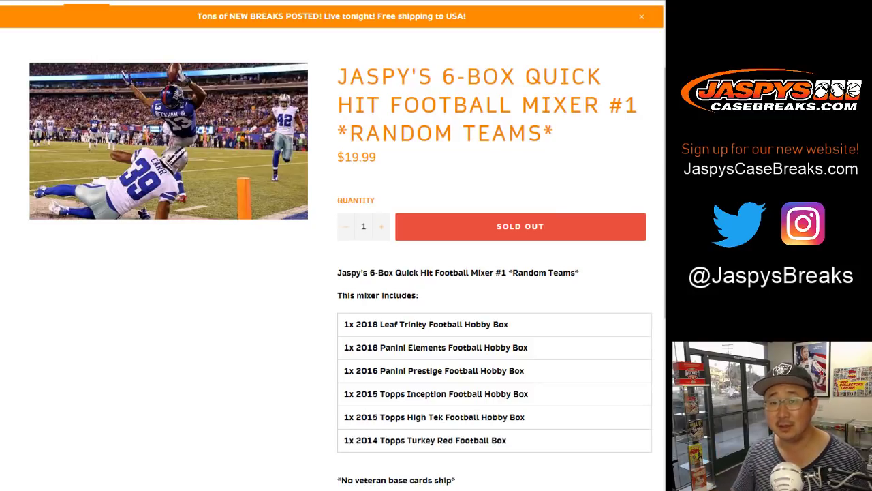
# Step: Return to the spreadsheet of pairings and point out the Chicago Bears pairing in row 6
pyautogui.hotkey('ctrl', 'Tab')
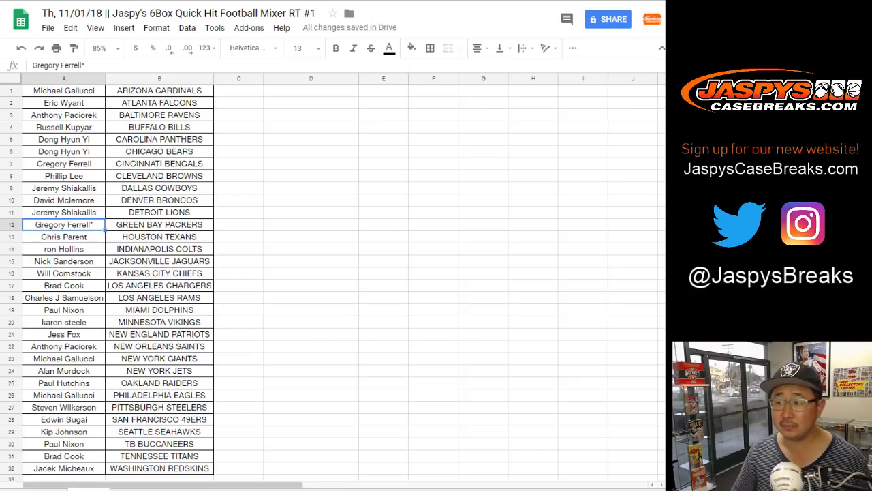
pyautogui.click(10, 152)
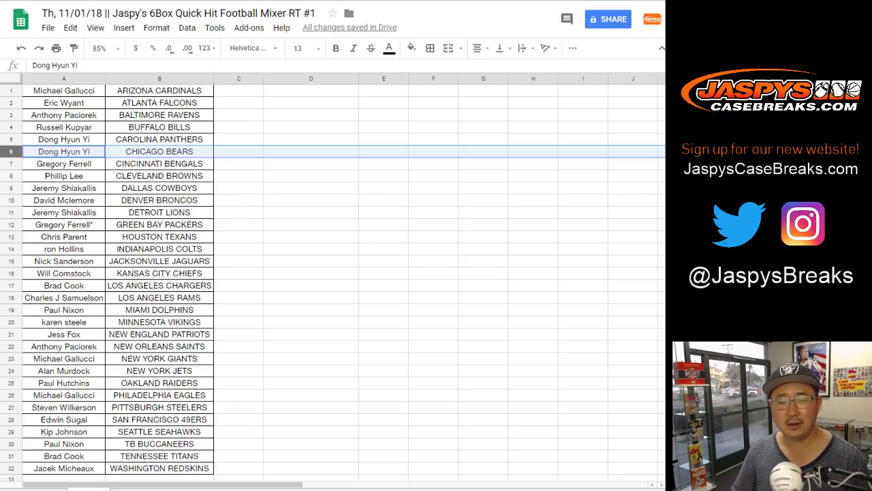
pyautogui.click(64, 151)
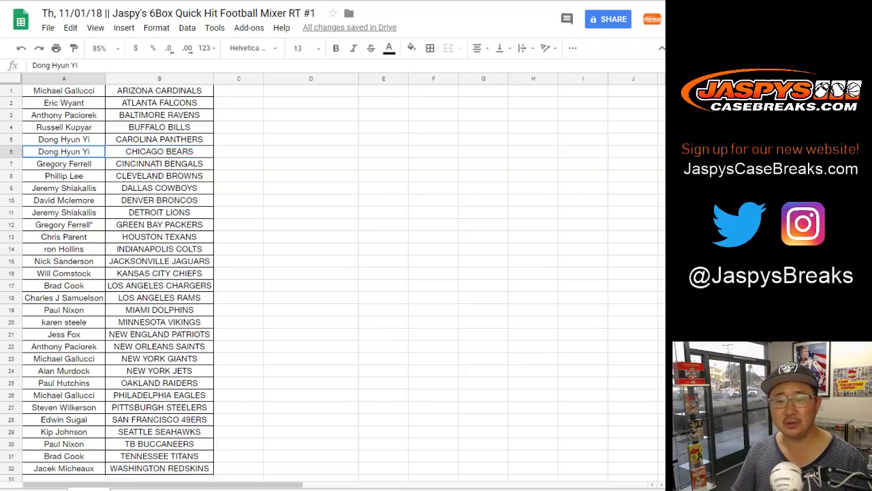